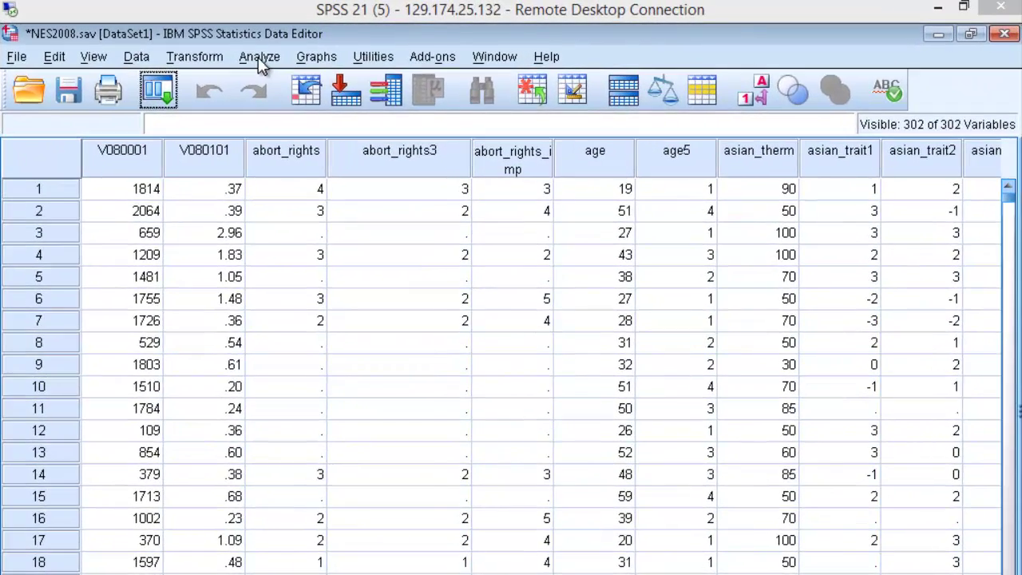
- Open Frequencies with the variable list showing variable names, sorted alphabetically
left_click(259, 59)
mouse_move(263, 114)
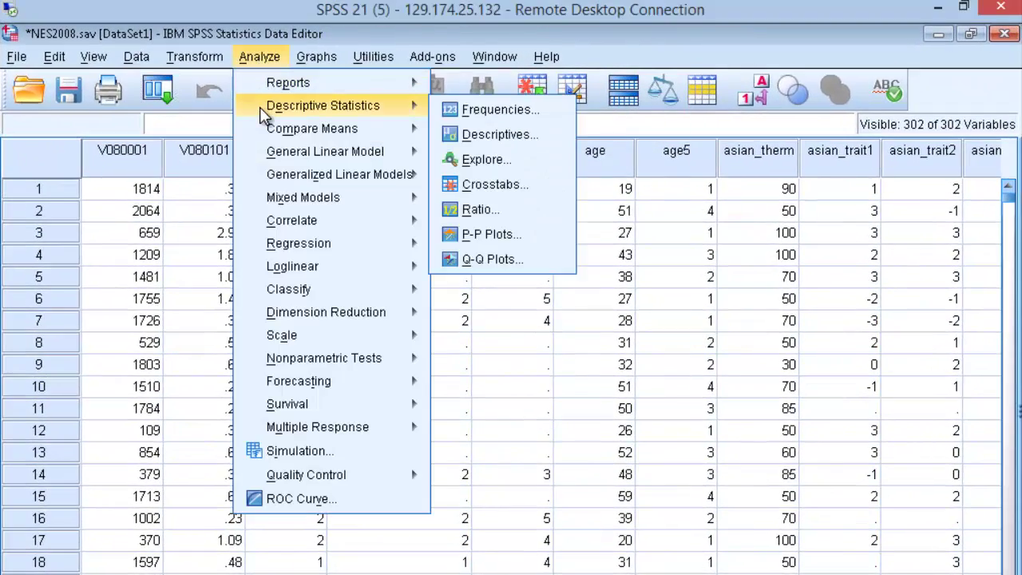
left_click(493, 110)
right_click(369, 359)
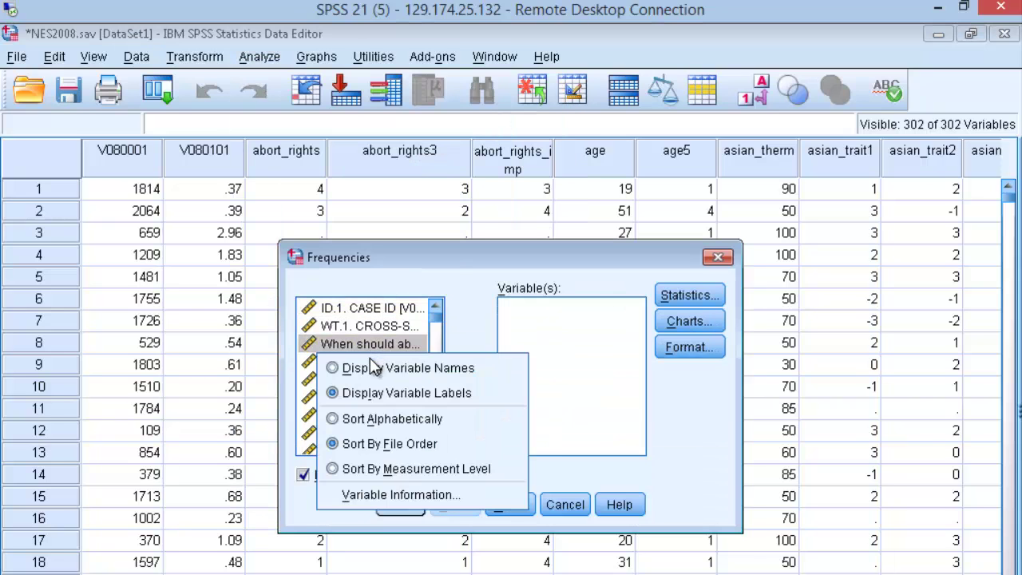
left_click(369, 367)
right_click(370, 380)
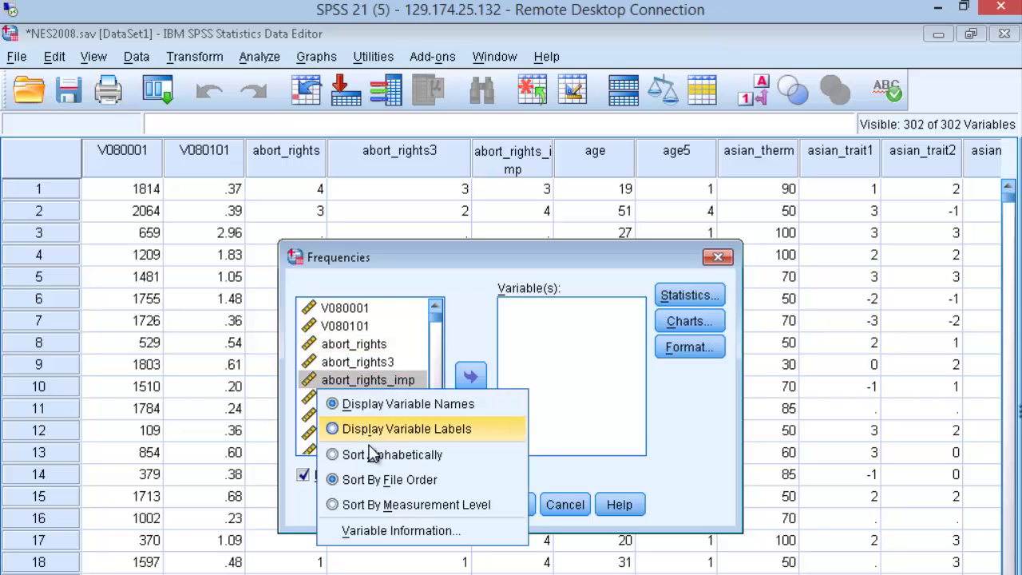
left_click(373, 454)
- Add deathpen to Variable(s) and run the frequency table (2169 valid, 154 missing)
left_click(351, 418)
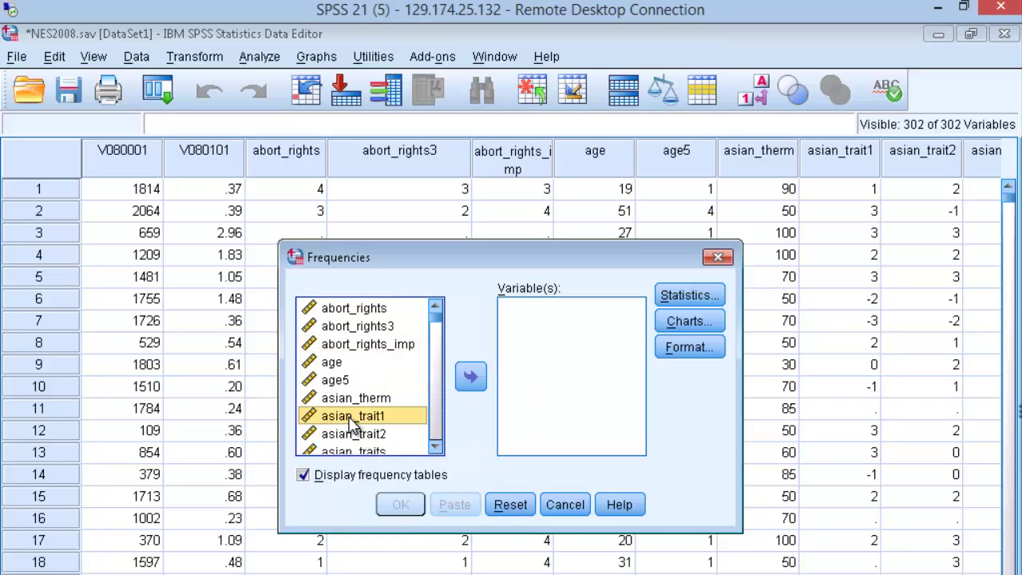
key("d")
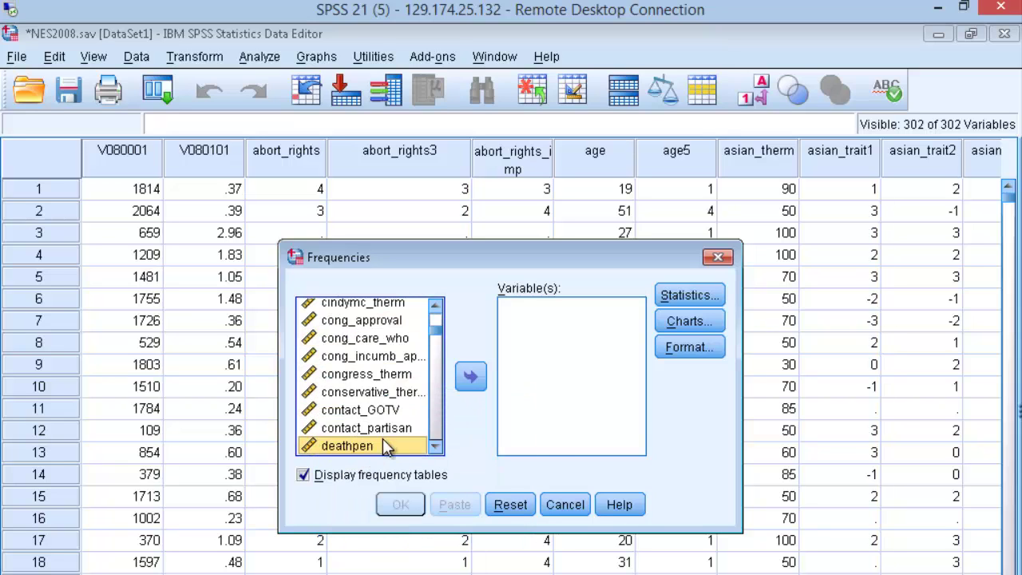
left_click(471, 377)
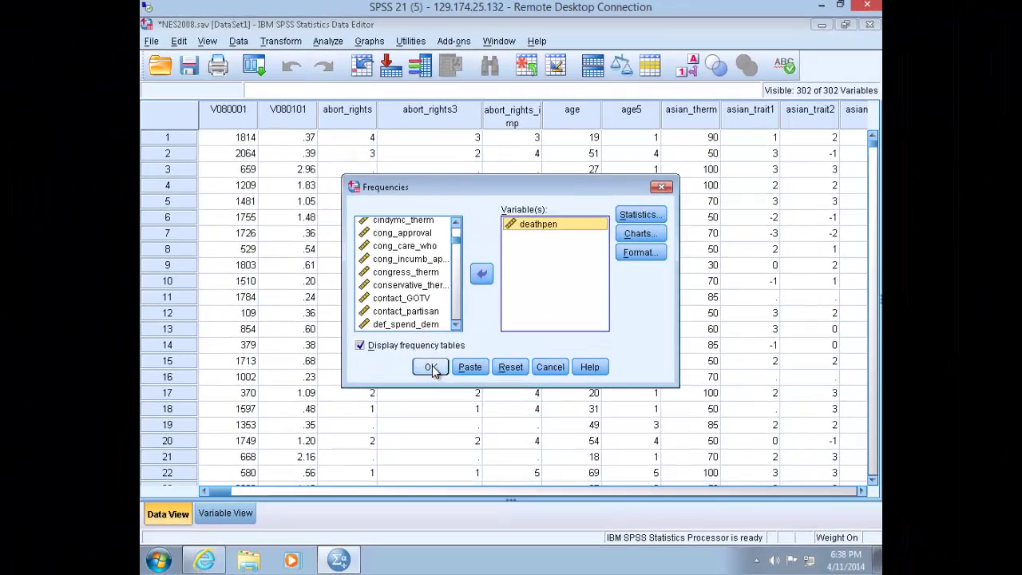
left_click(435, 396)
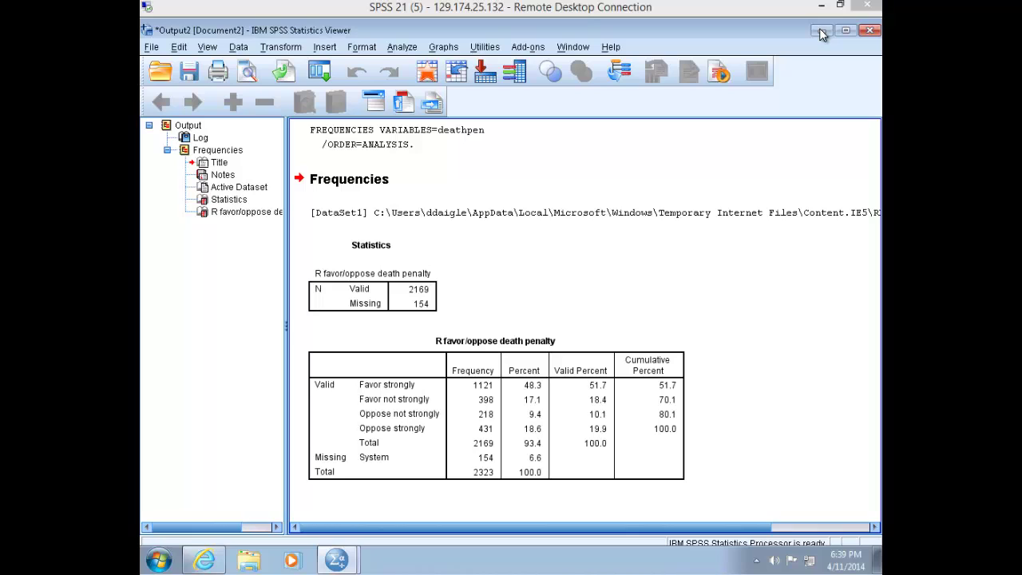
- Minimize the Output Viewer to return to the NES2008 Data Editor
left_click(821, 30)
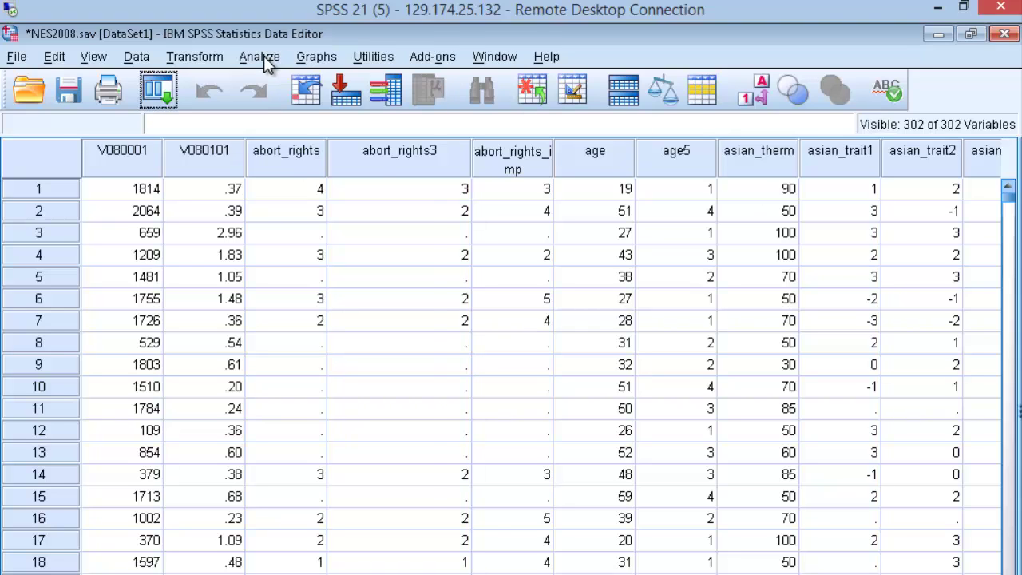
- Open Crosstabs and remove the leftover partyid3 row and south column variables
left_click(264, 57)
mouse_move(270, 107)
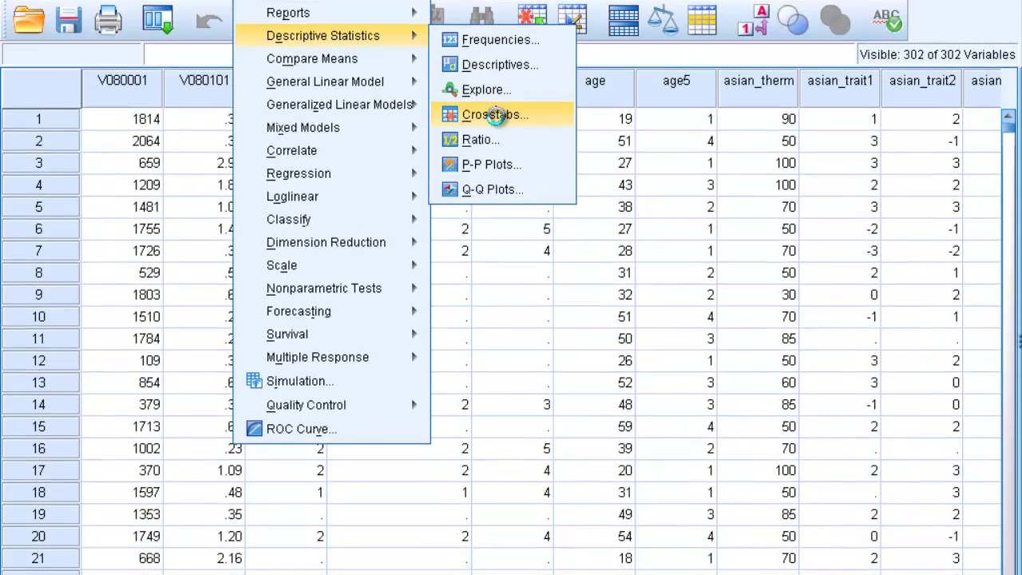
left_click(493, 170)
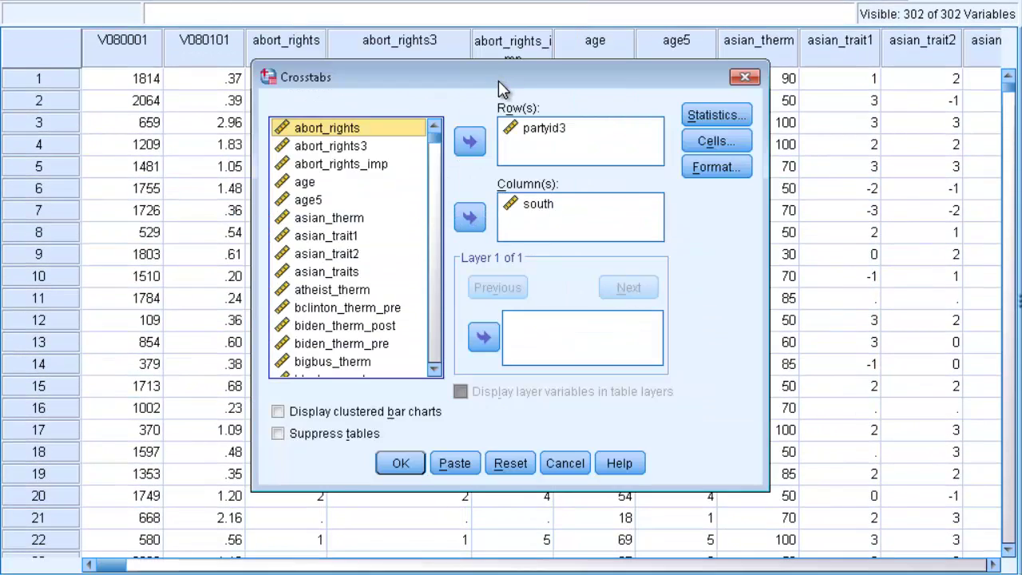
left_click(523, 128)
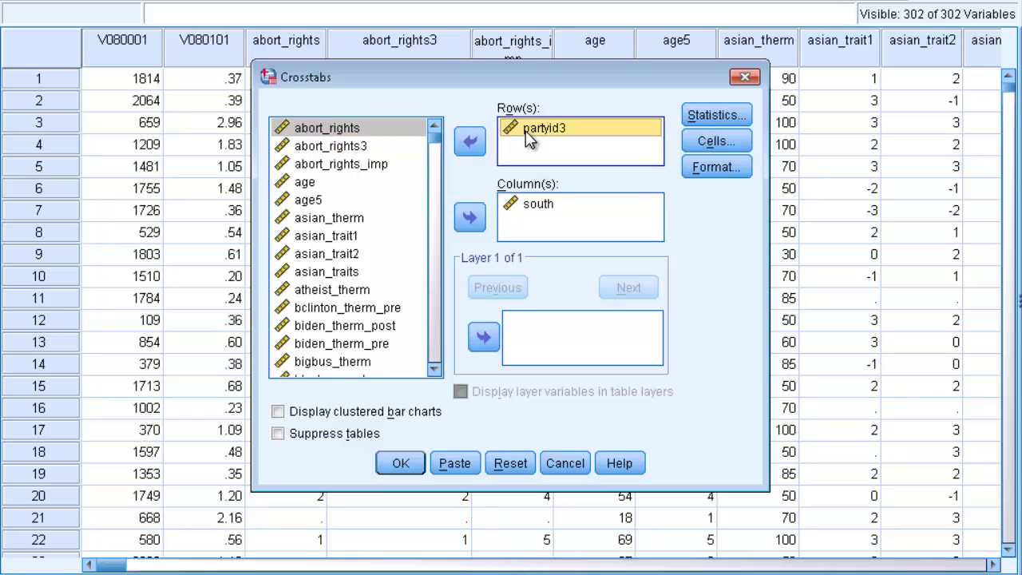
left_click(479, 144)
left_click(530, 204)
left_click(475, 223)
- Make deathpen the row variable and liberalism3 the column variable
left_click(346, 261)
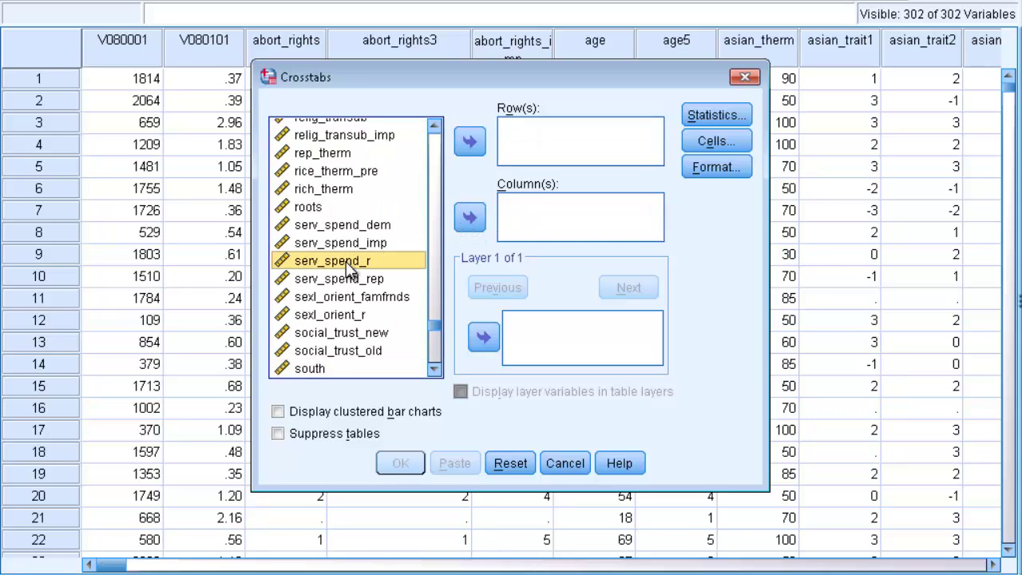
key("d")
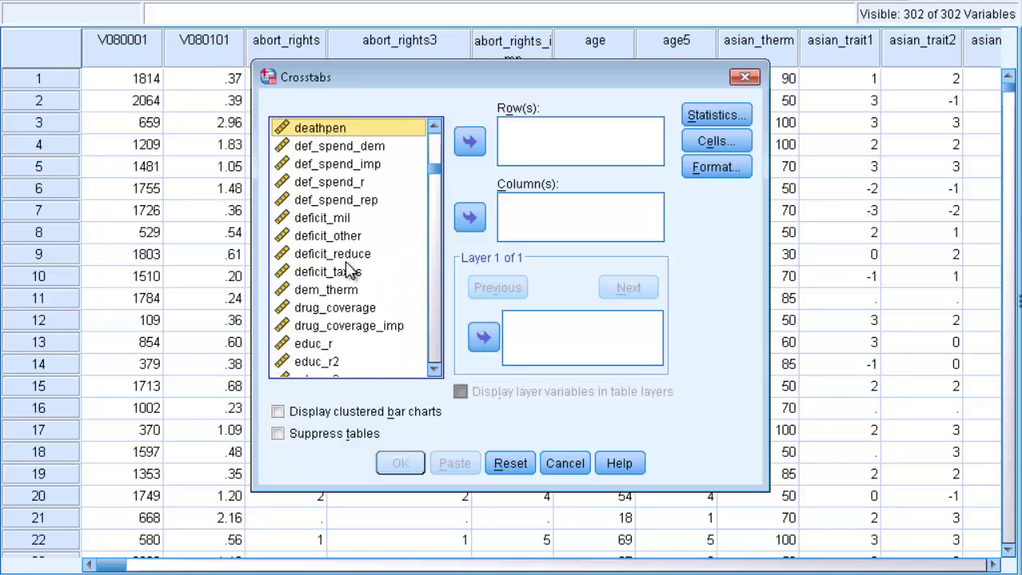
left_click(469, 143)
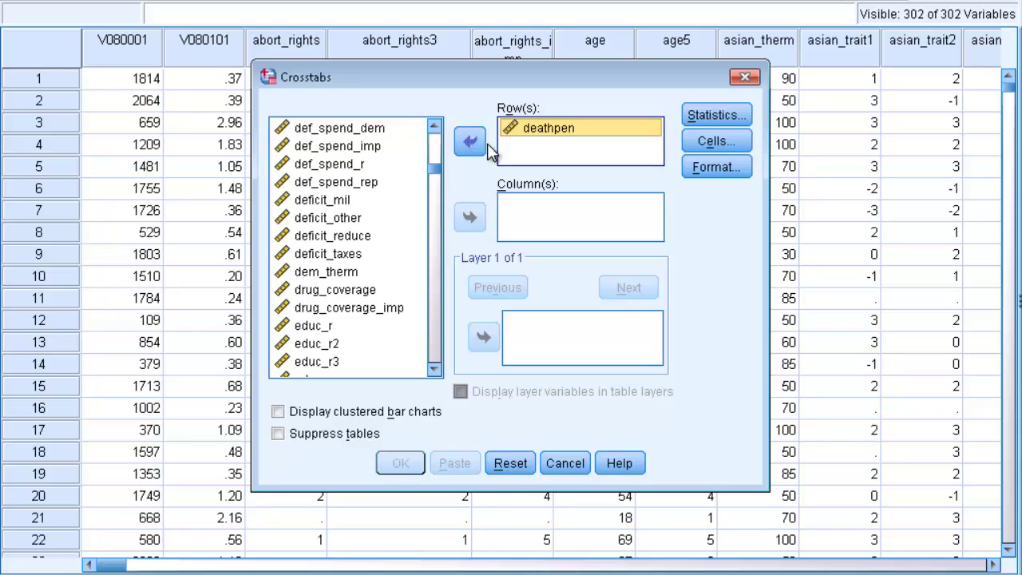
left_click(336, 237)
key("l")
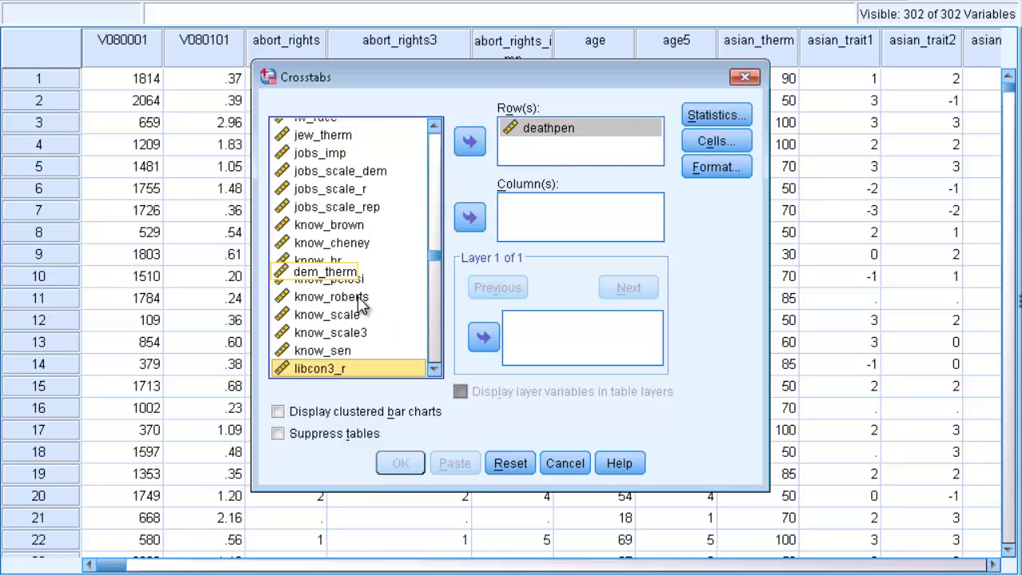
left_click_drag(434, 369, 433, 369)
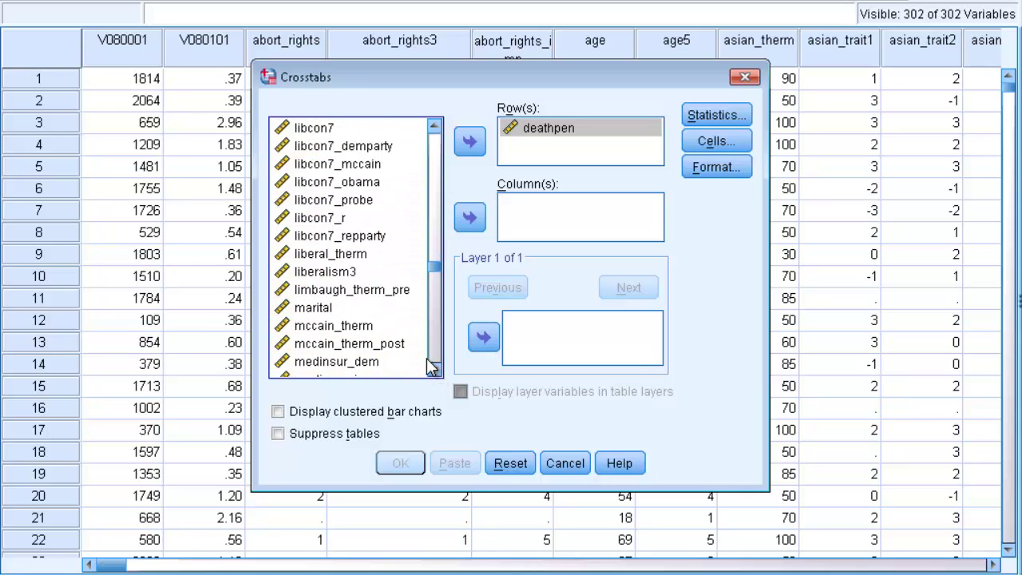
left_click(331, 274)
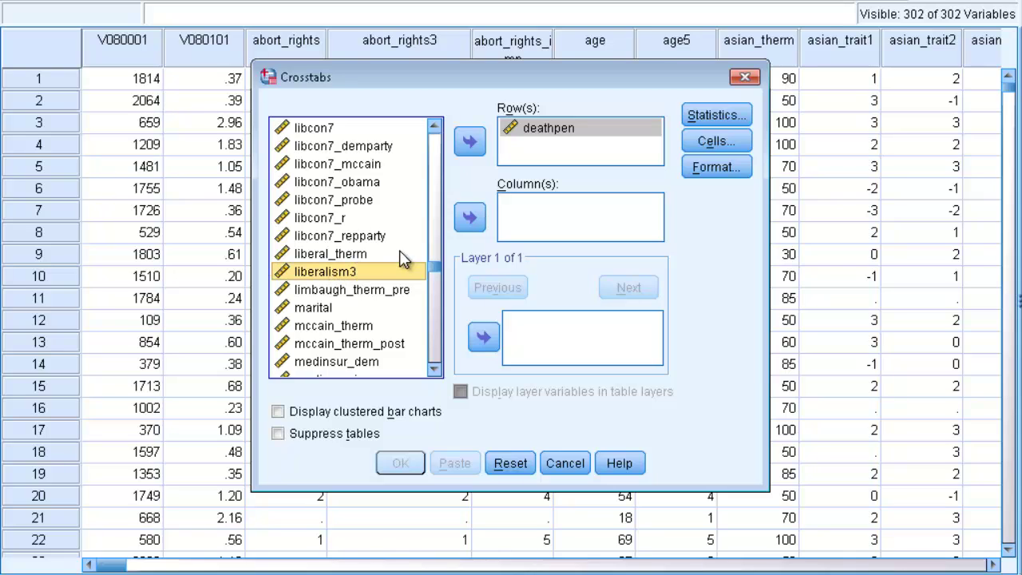
left_click(468, 222)
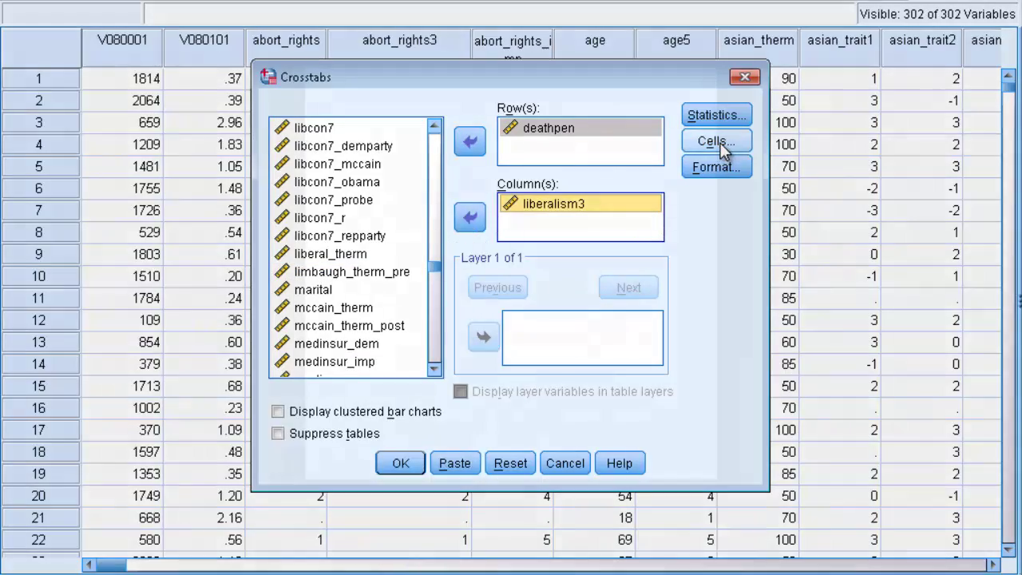
- Confirm column percentages, then swap Phi and Cramer's V for Kendall's tau-b alongside chi-square
left_click(721, 144)
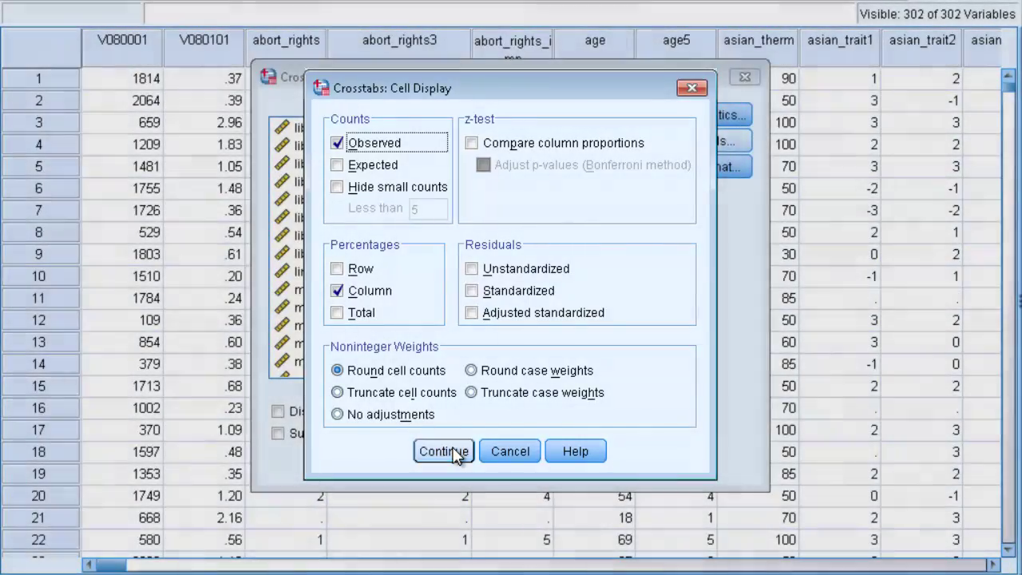
left_click(456, 452)
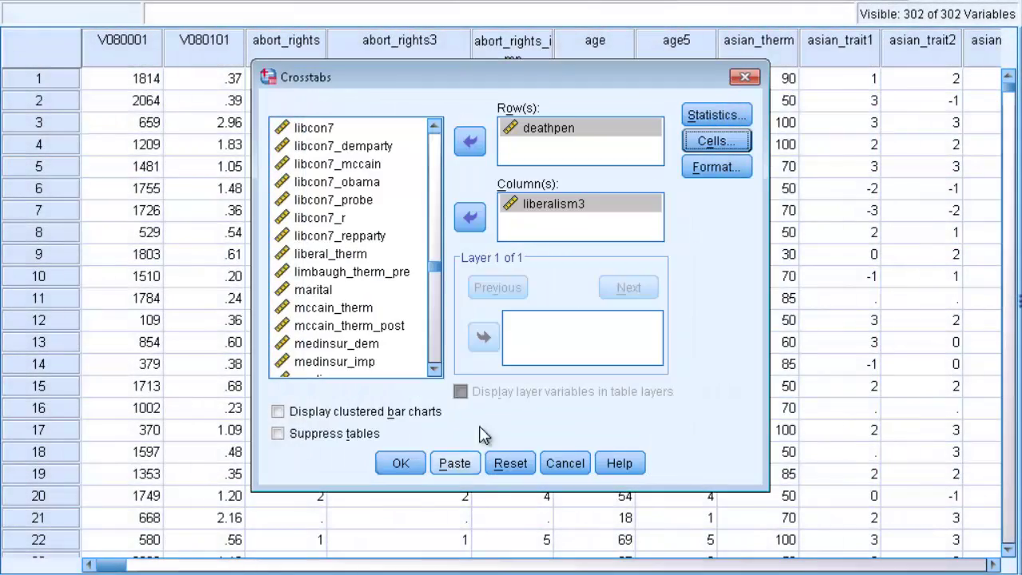
left_click(708, 117)
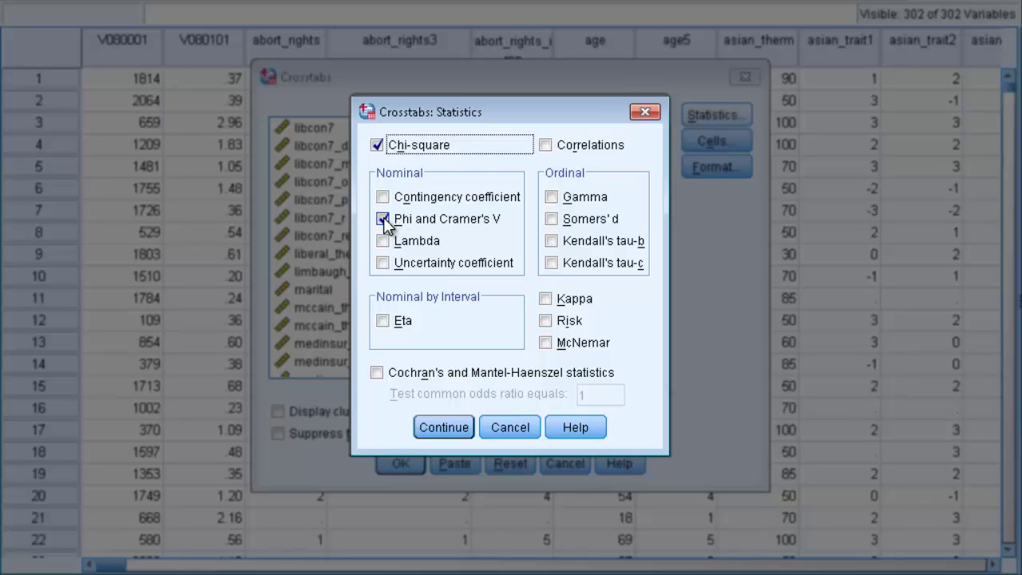
left_click(383, 218)
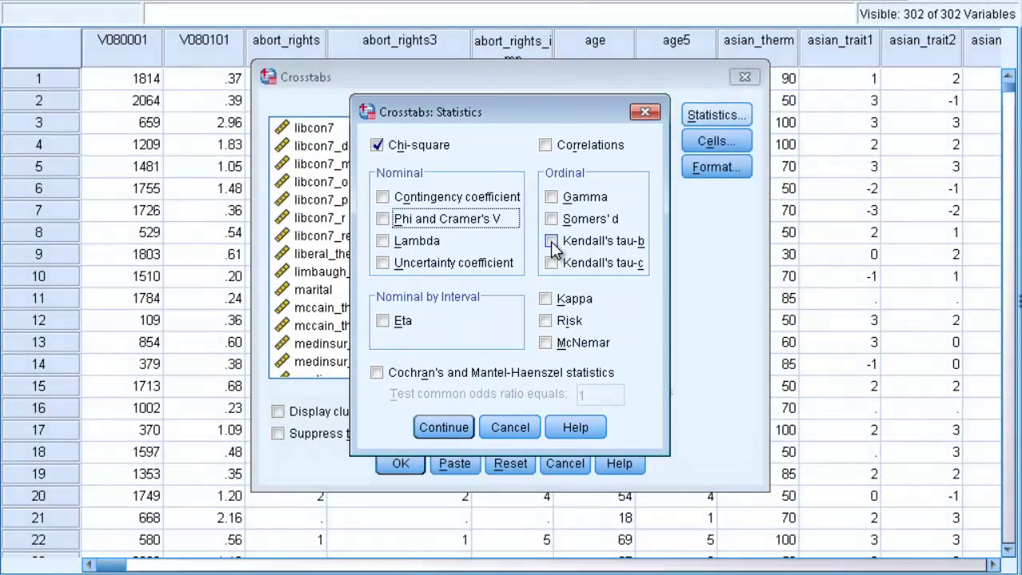
left_click(551, 241)
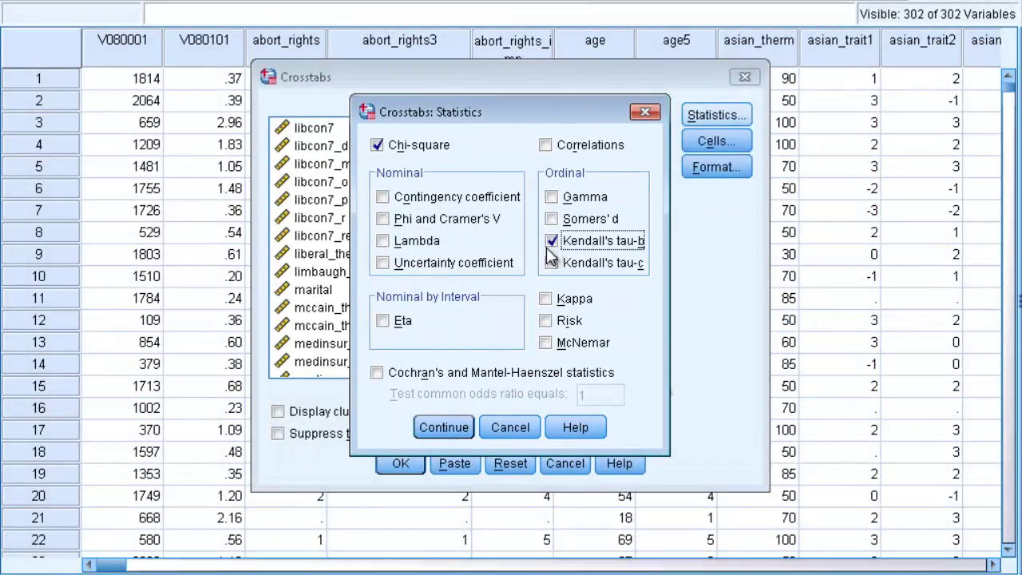
left_click(447, 425)
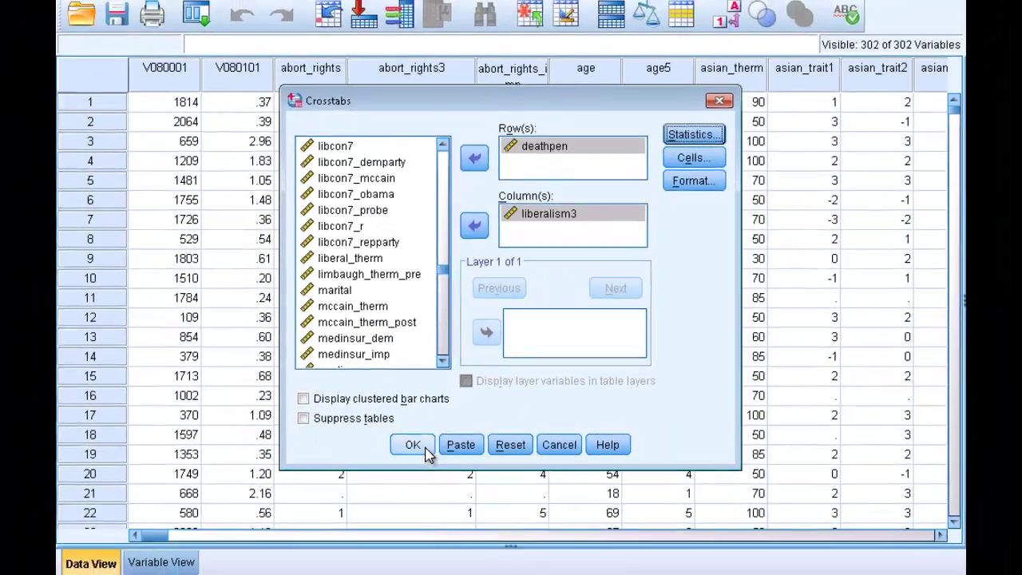
- Run the deathpen-by-liberalism3 crosstab, giving Pearson chi-square 56.691
left_click(400, 464)
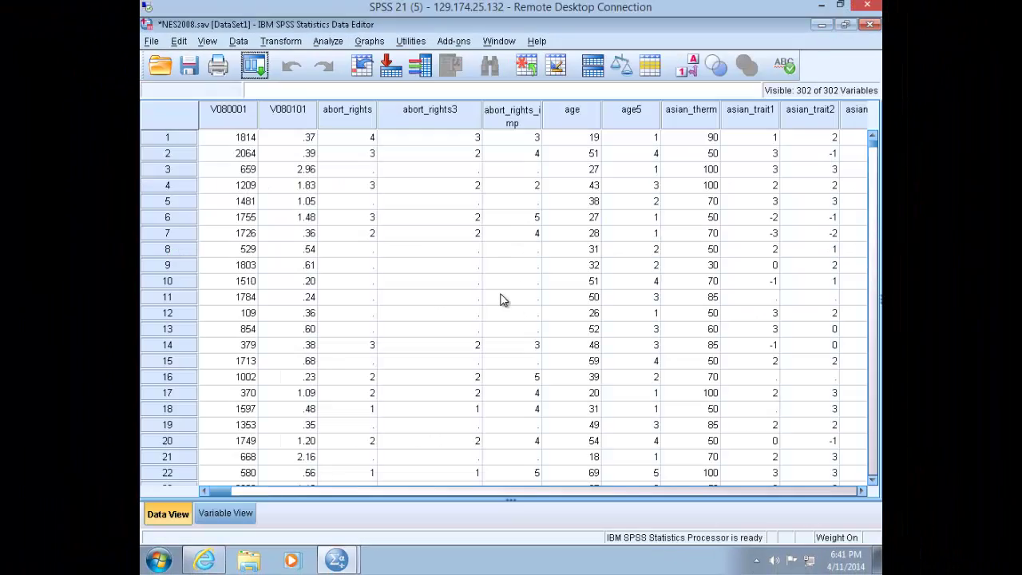
- Switch the Data Editor to Variable View
left_click(225, 514)
- Find row 44 deathpen and open its Value Labels, codes 1–4 from 'Favor strongly' to 'Oppose strongly'
left_click(228, 302)
scroll(227, 305, "down", 9)
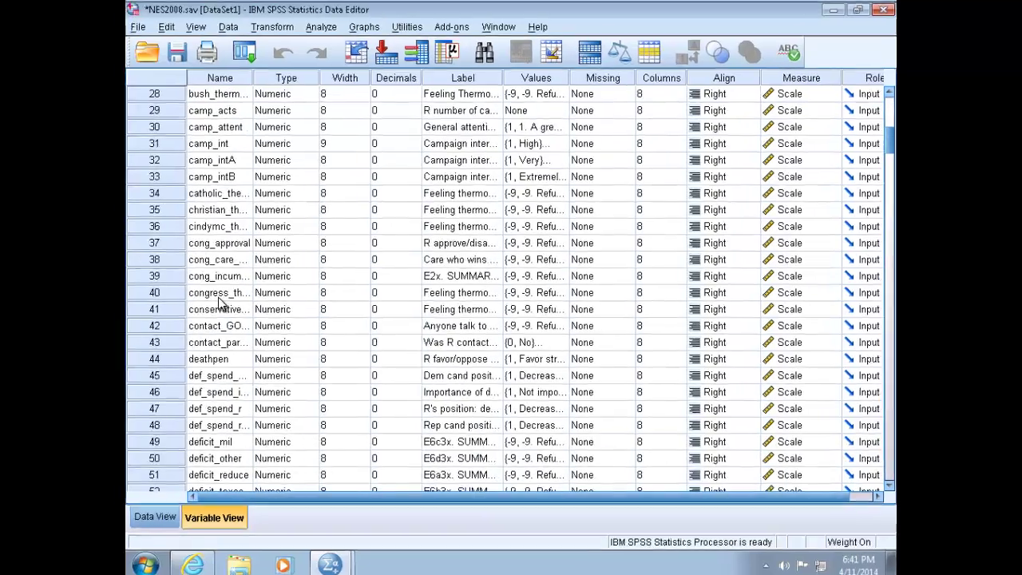
scroll(221, 304, "down", 1)
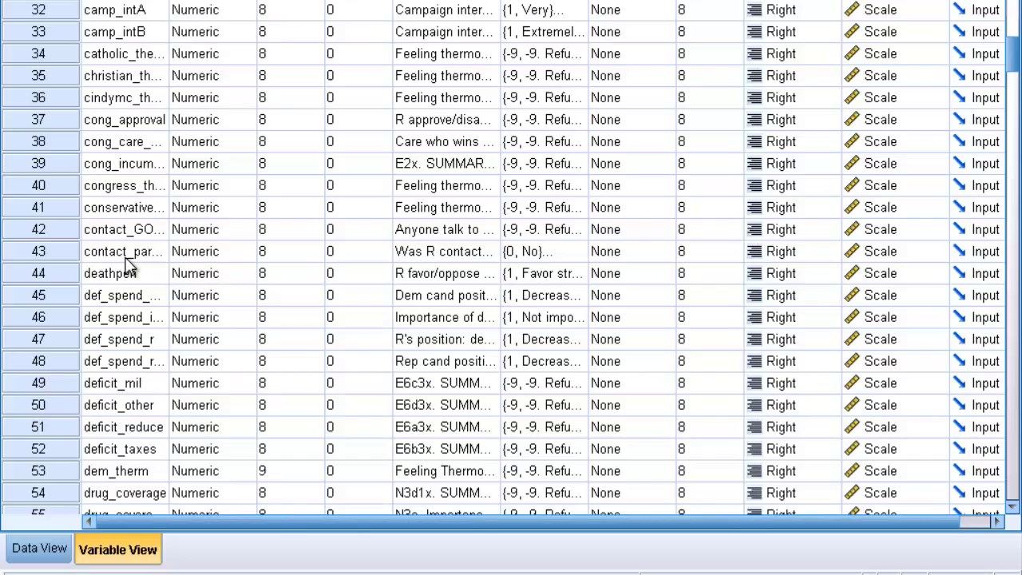
scroll(127, 268, "down", 2)
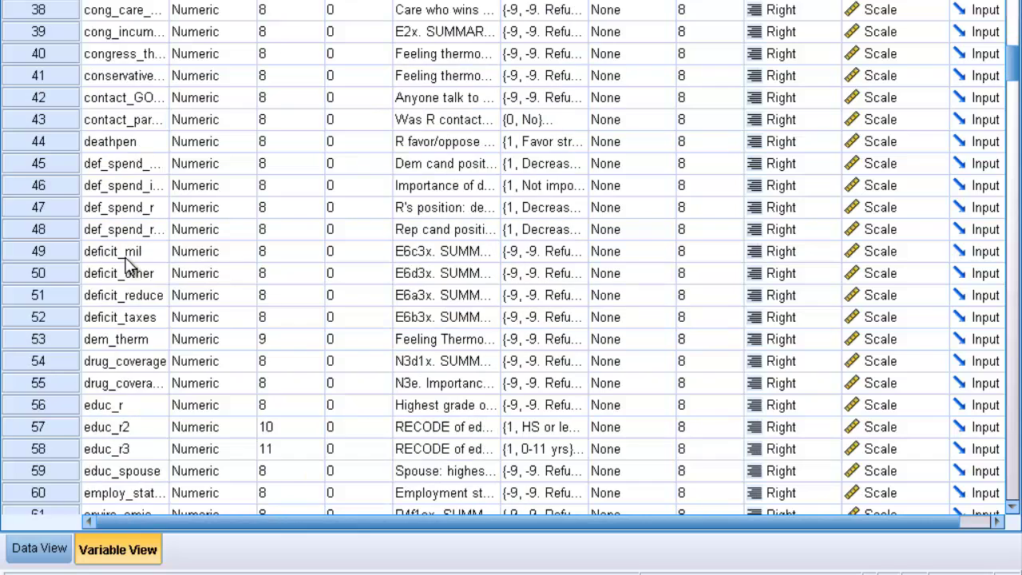
scroll(126, 263, "down", 3)
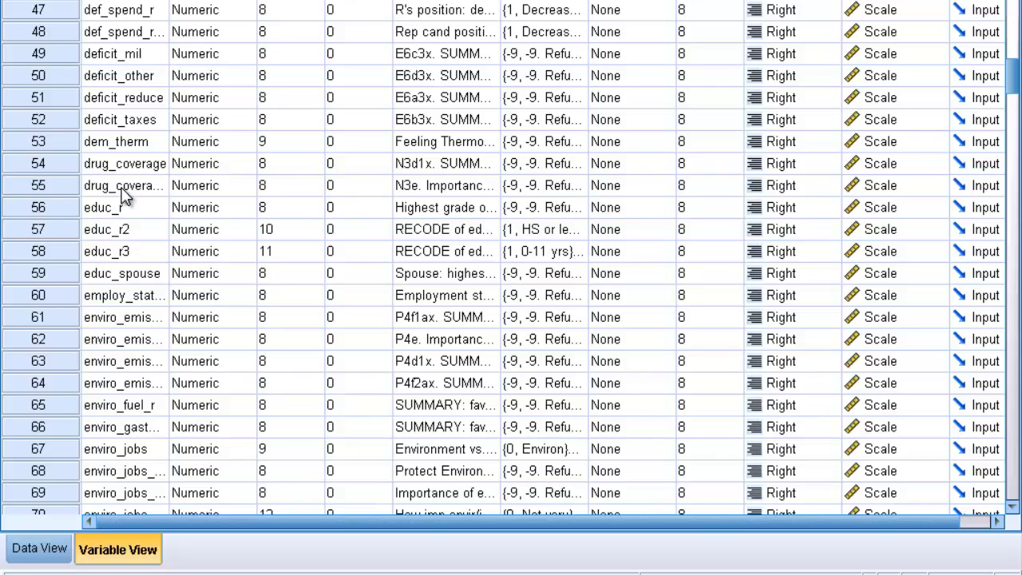
scroll(125, 200, "up", 1)
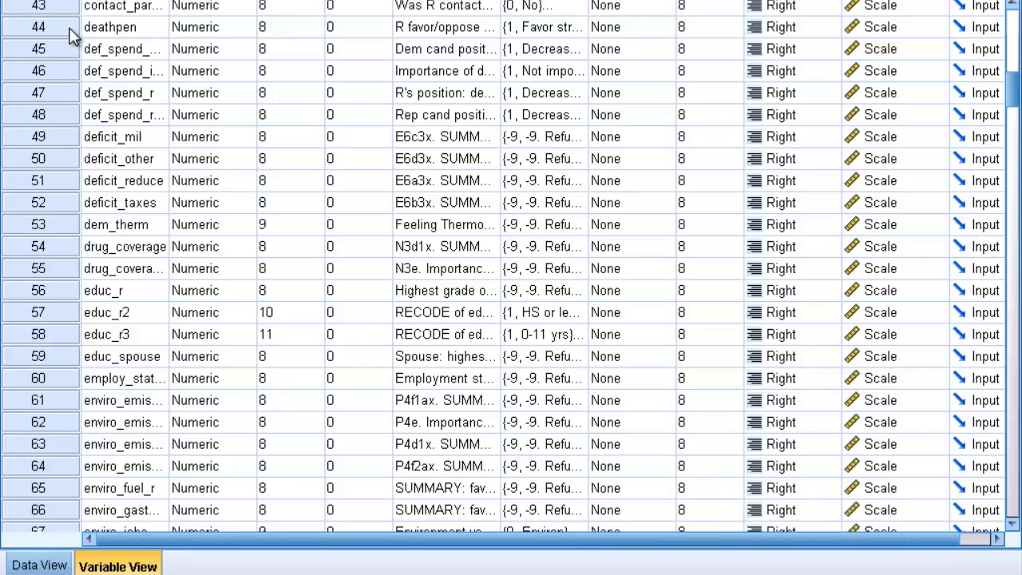
left_click(111, 12)
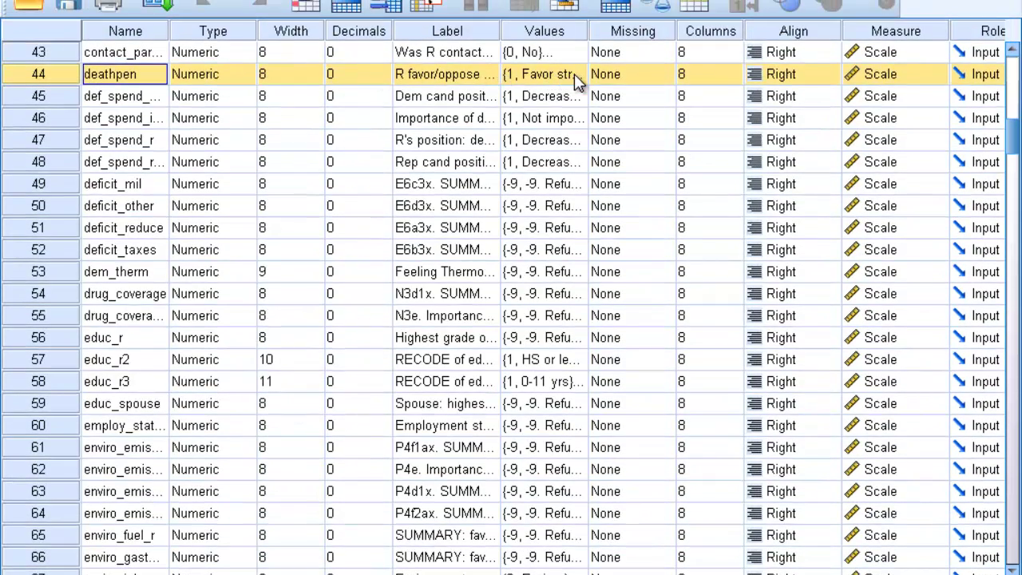
left_click(574, 74)
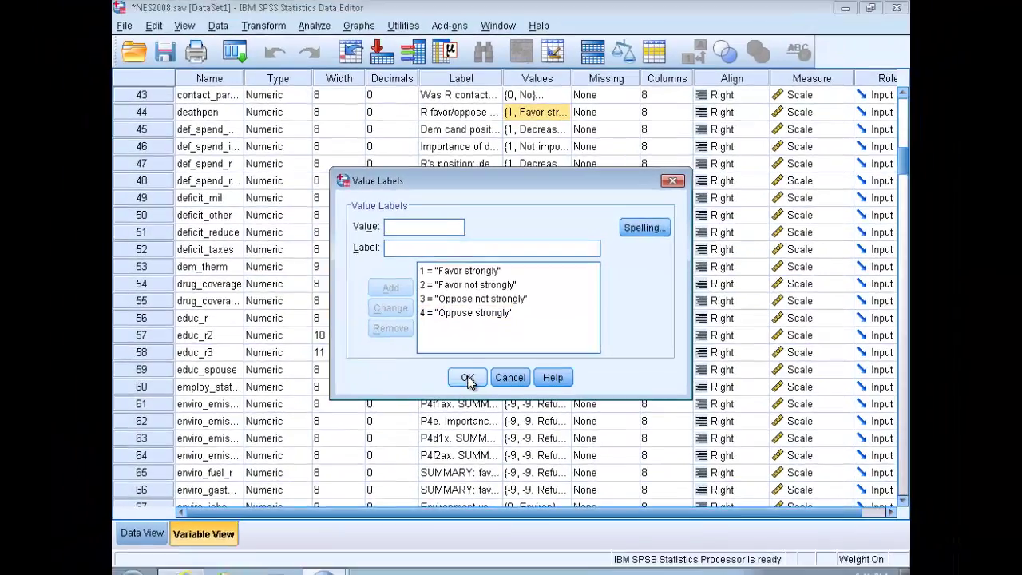
- Close the deathpen Value Labels dialog
left_click(457, 416)
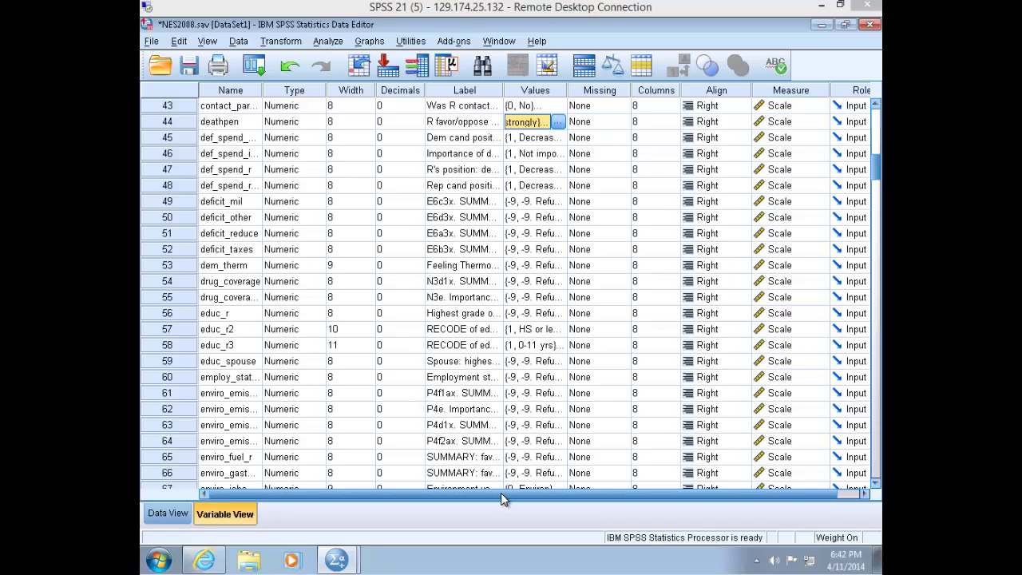
- Switch back to the Output2 Viewer showing Pearson chi-square 56.691, df 6
left_click(335, 559)
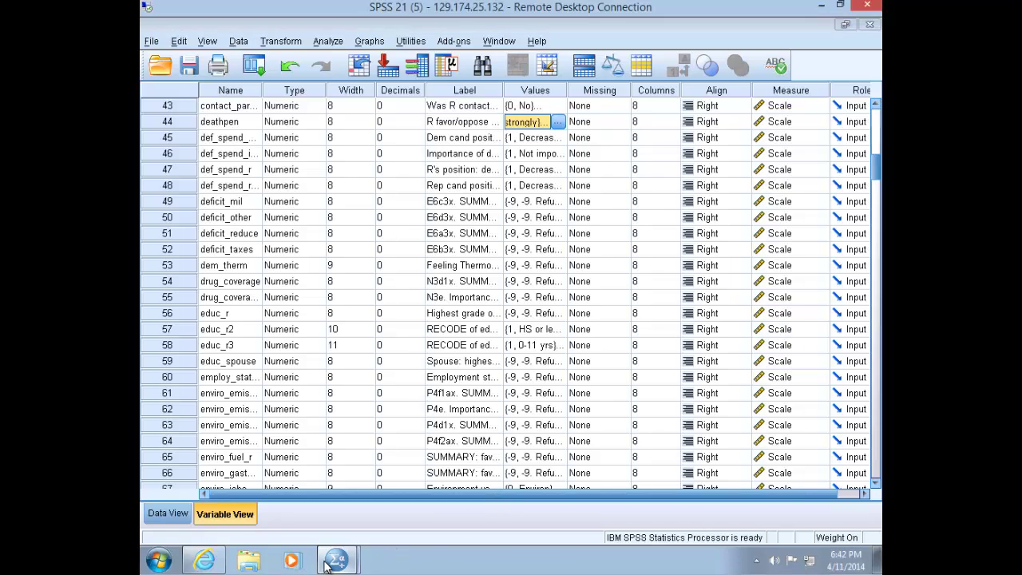
left_click(331, 529)
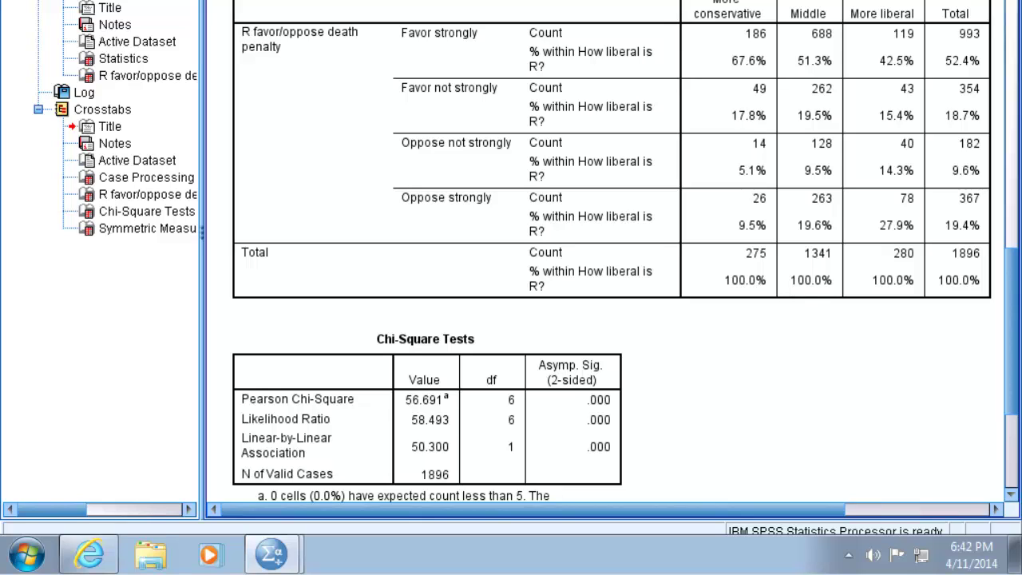
- Scroll the output down to the Symmetric Measures table showing Kendall's tau-b .143
scroll(933, 395, "down", 3)
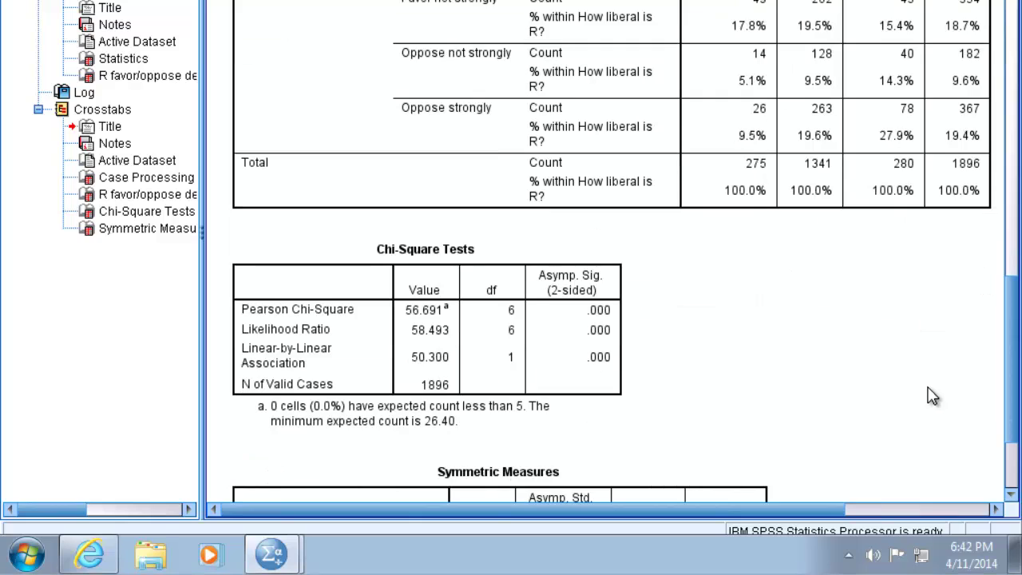
scroll(933, 395, "down", 3)
scroll(932, 395, "down", 2)
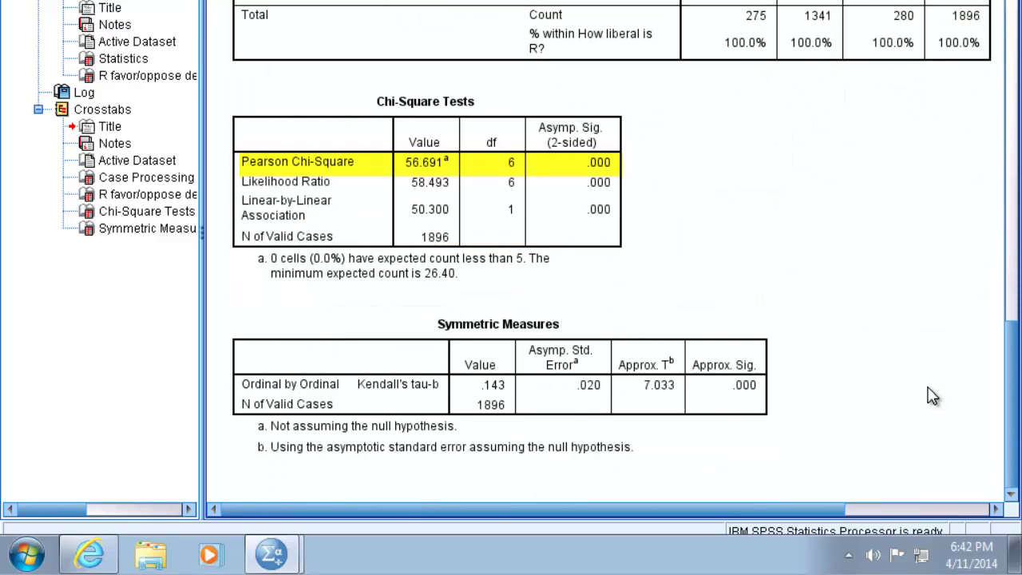